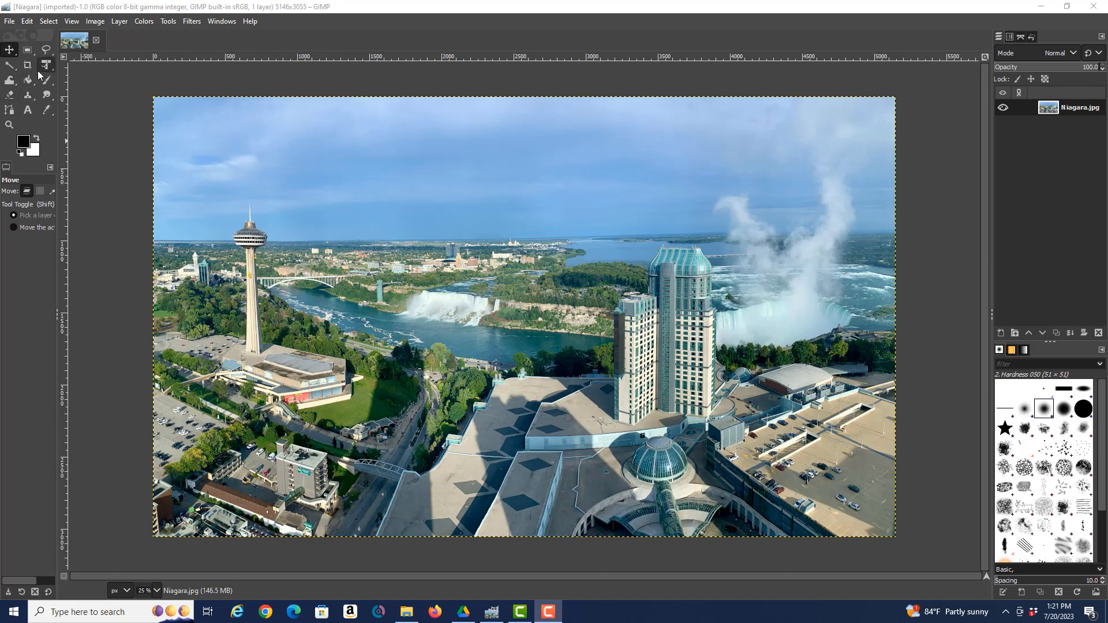
Flip the view of the Niagara photo horizontally using View > Flip & Rotate
{"action": "left_click", "coordinate": [74, 24]}
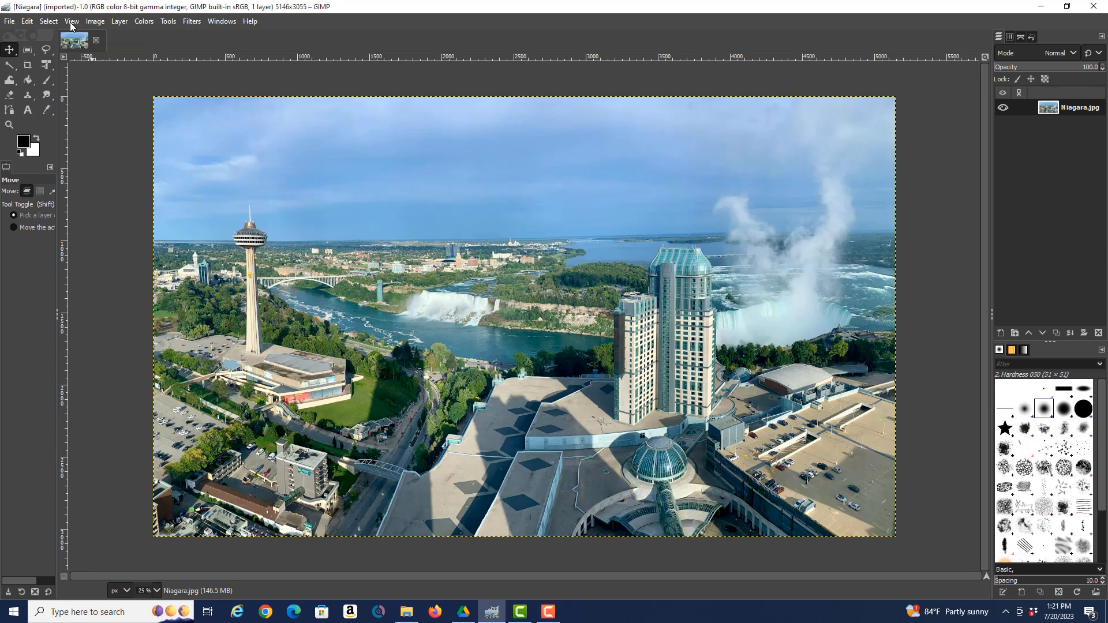
{"action": "left_click", "coordinate": [72, 23]}
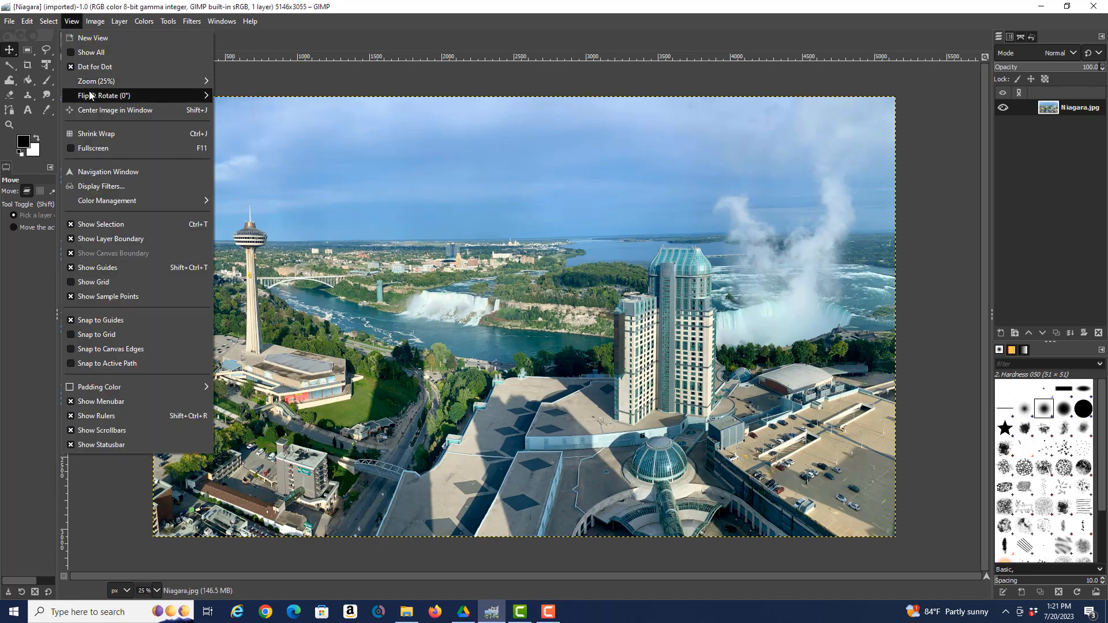
{"action": "mouse_move", "coordinate": [108, 97]}
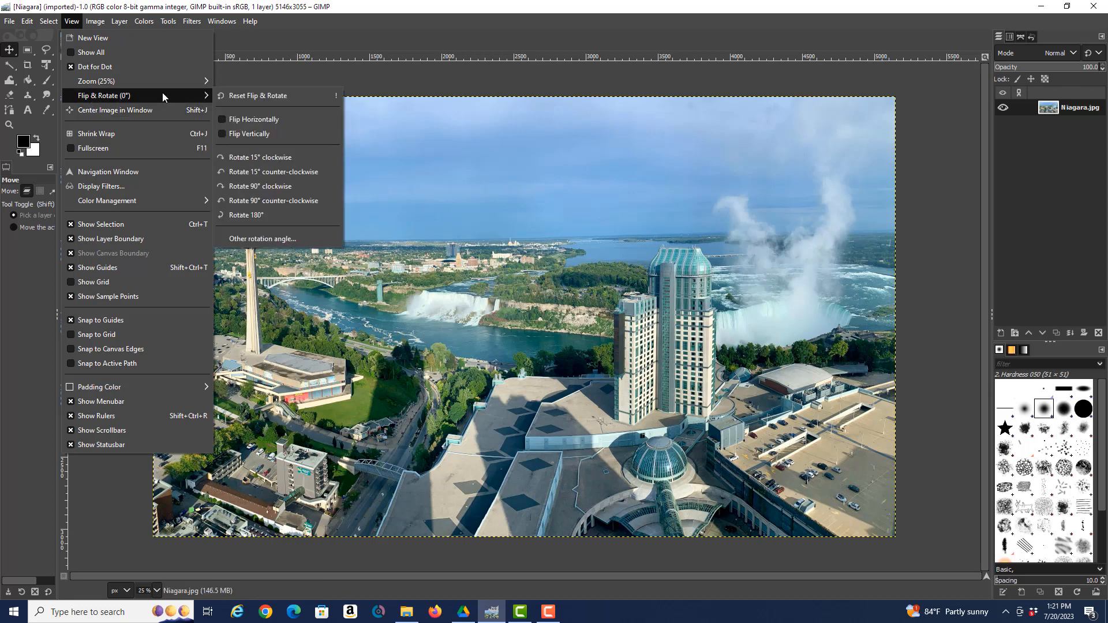
{"action": "left_click", "coordinate": [248, 119]}
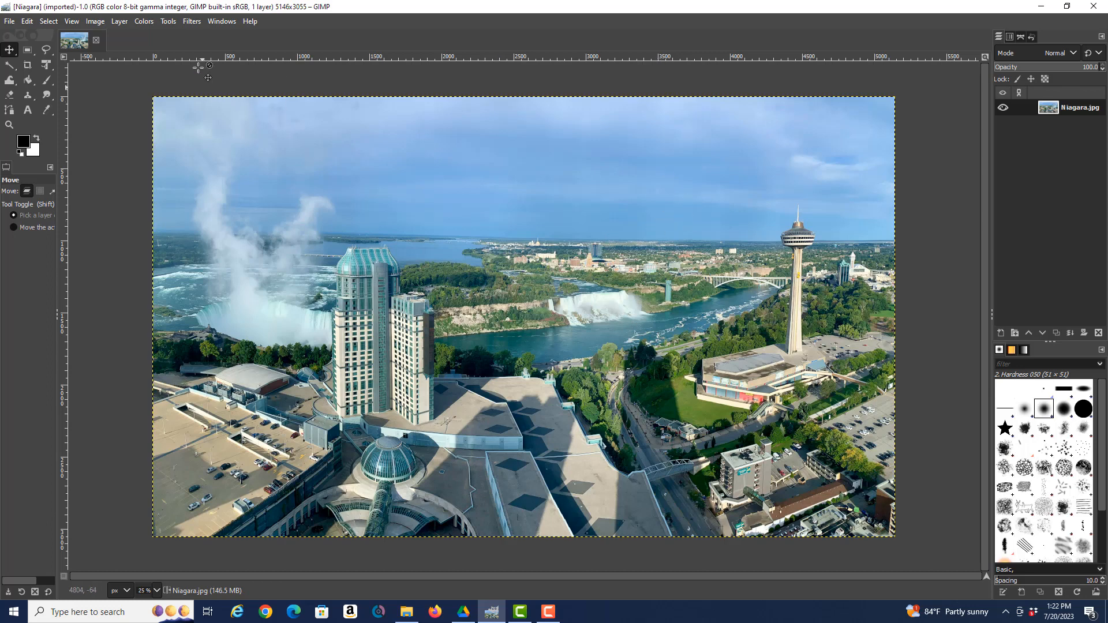
Export the mirrored photo as demo3.jpg, then switch to the Chrome browser
{"action": "left_click", "coordinate": [9, 23]}
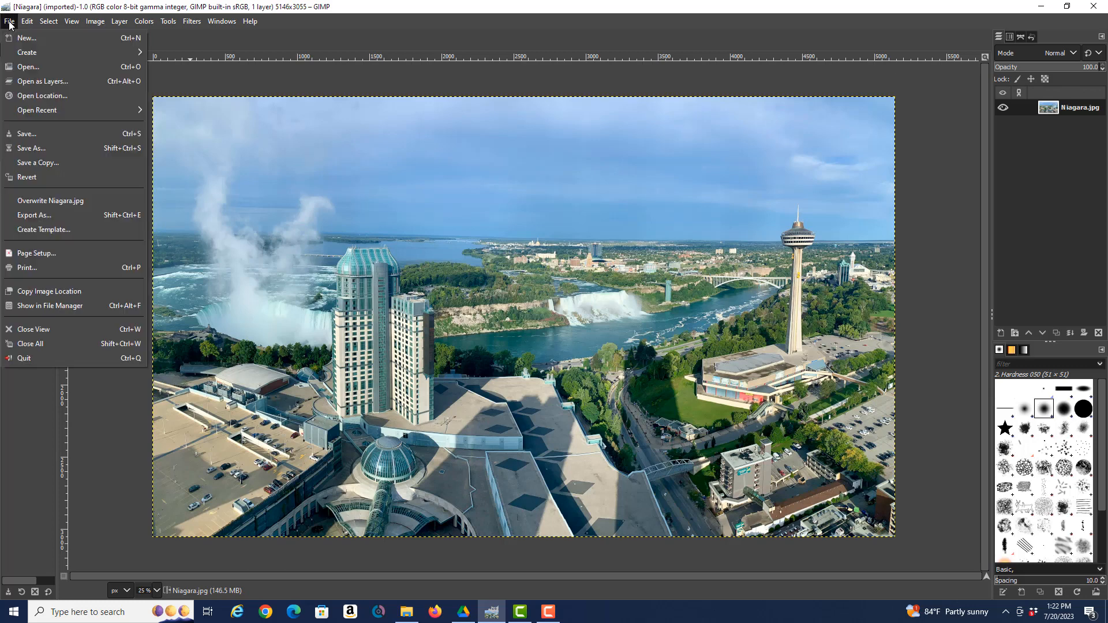
{"action": "left_click", "coordinate": [42, 218]}
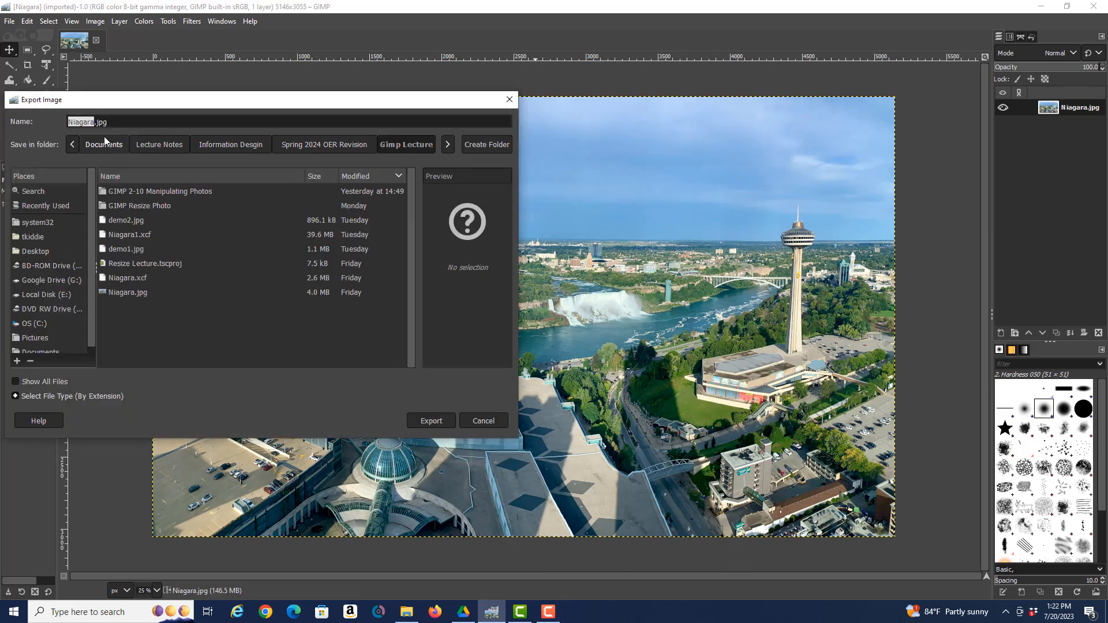
{"action": "type", "text": "demo3."}
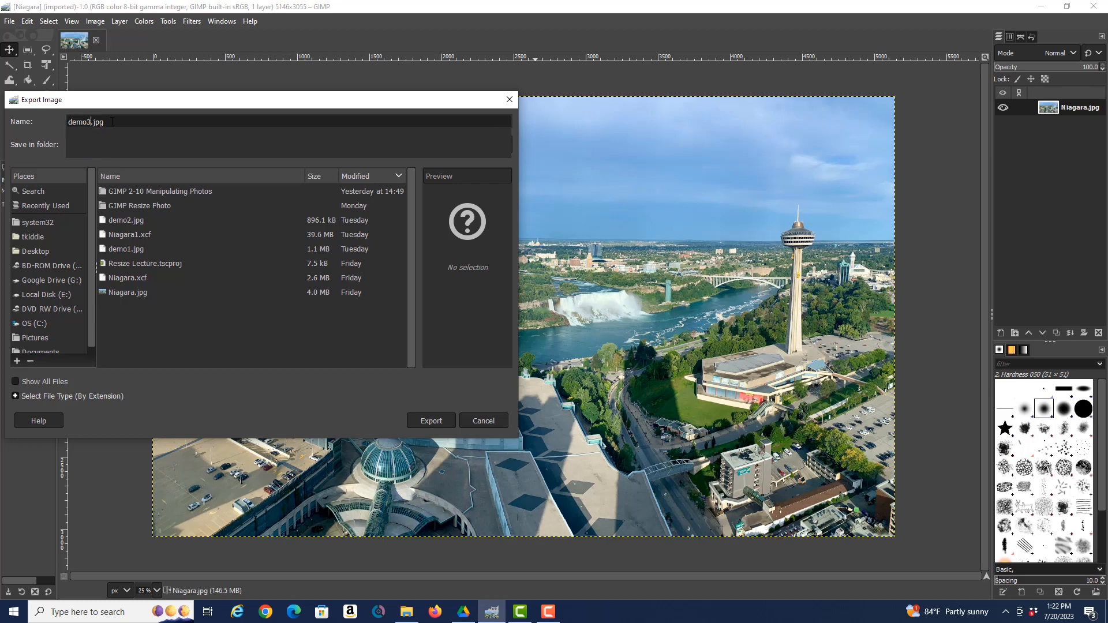
{"action": "type", "text": "jpg"}
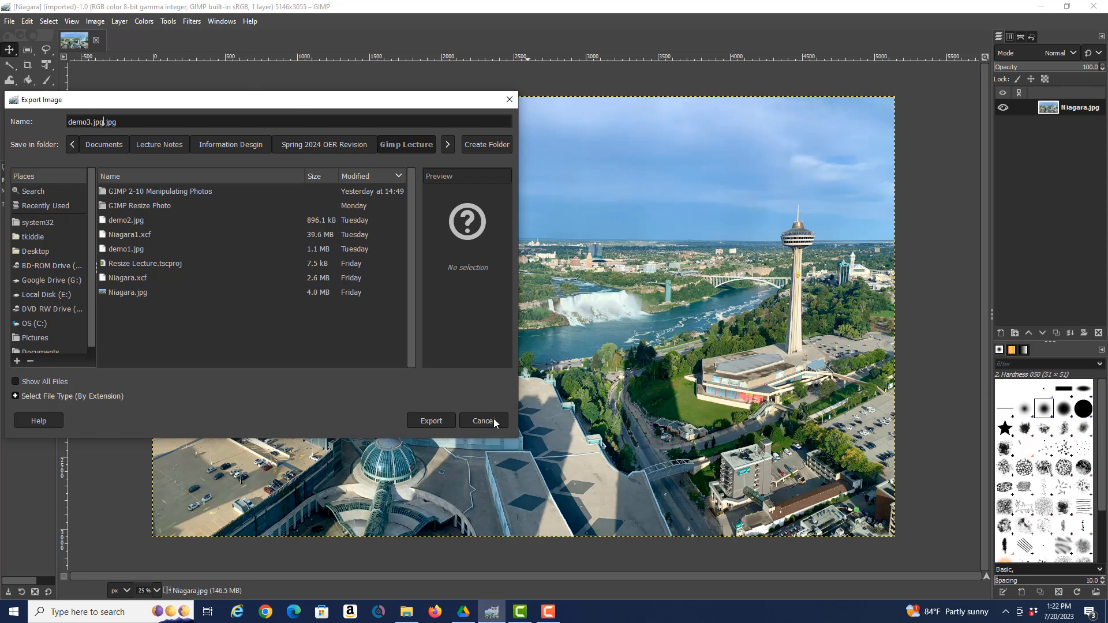
{"action": "key", "text": "Delete"}
{"action": "key", "text": "Delete"}
{"action": "key", "text": "Delete"}
{"action": "key", "text": "Delete"}
{"action": "left_click", "coordinate": [436, 427]}
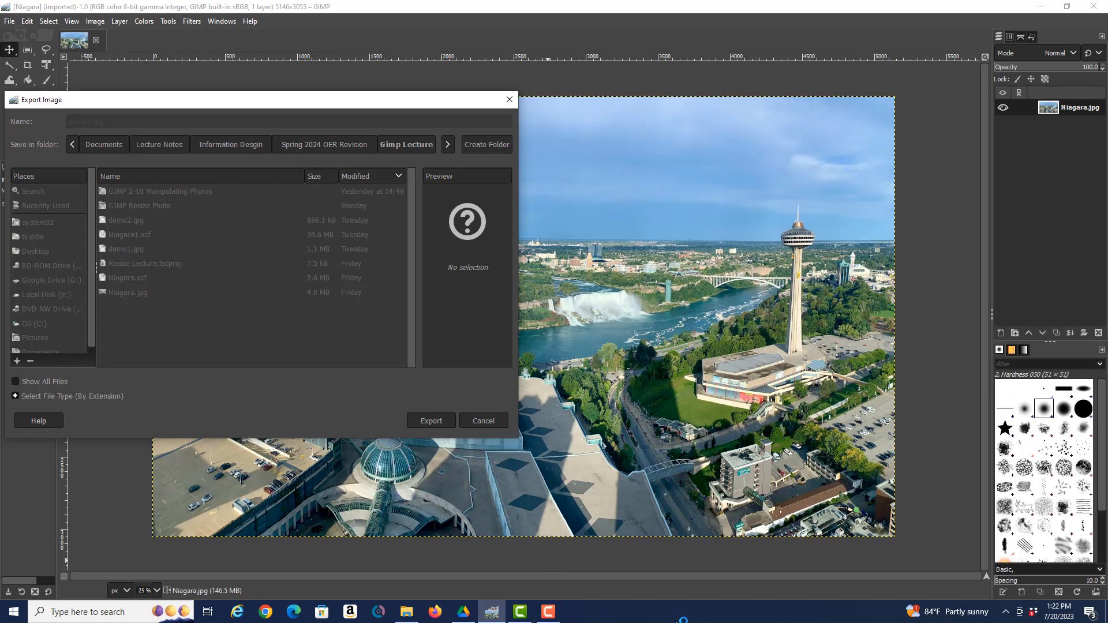
{"action": "left_click", "coordinate": [267, 614]}
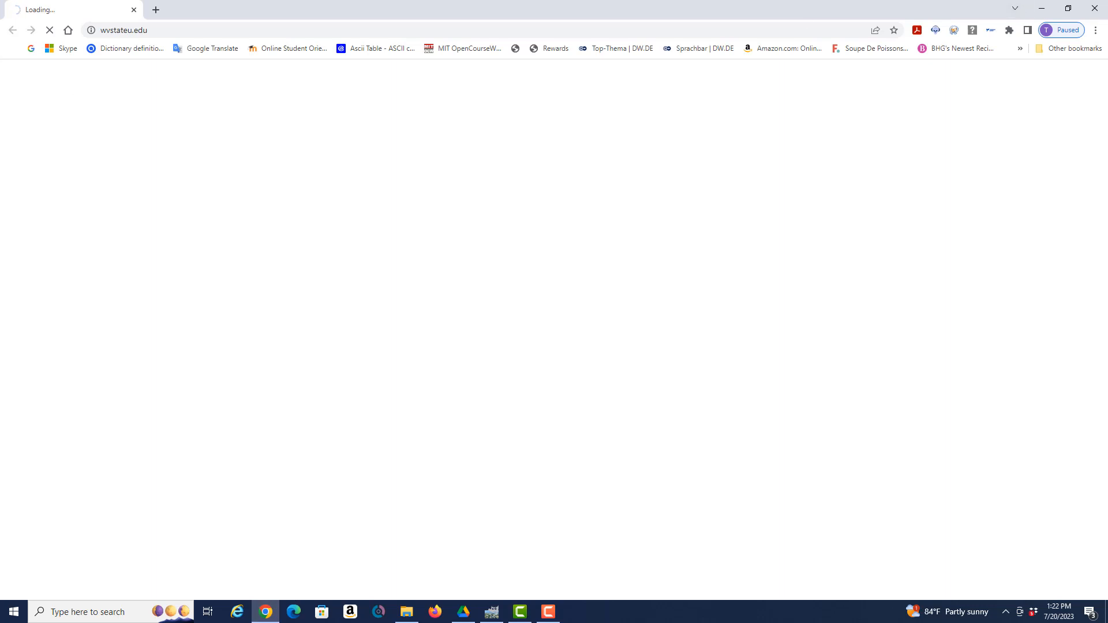
Close the Chrome window to return to GIMP
{"action": "left_click", "coordinate": [1095, 9]}
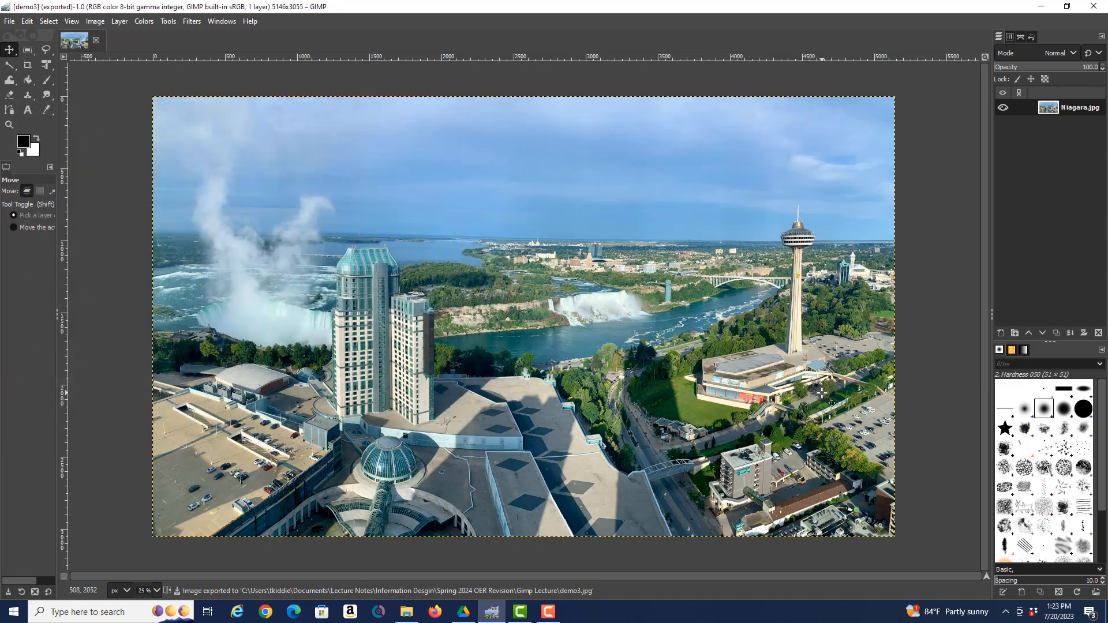
Reset the view's flip and rotation so the photo is unflipped
{"action": "left_click", "coordinate": [72, 21]}
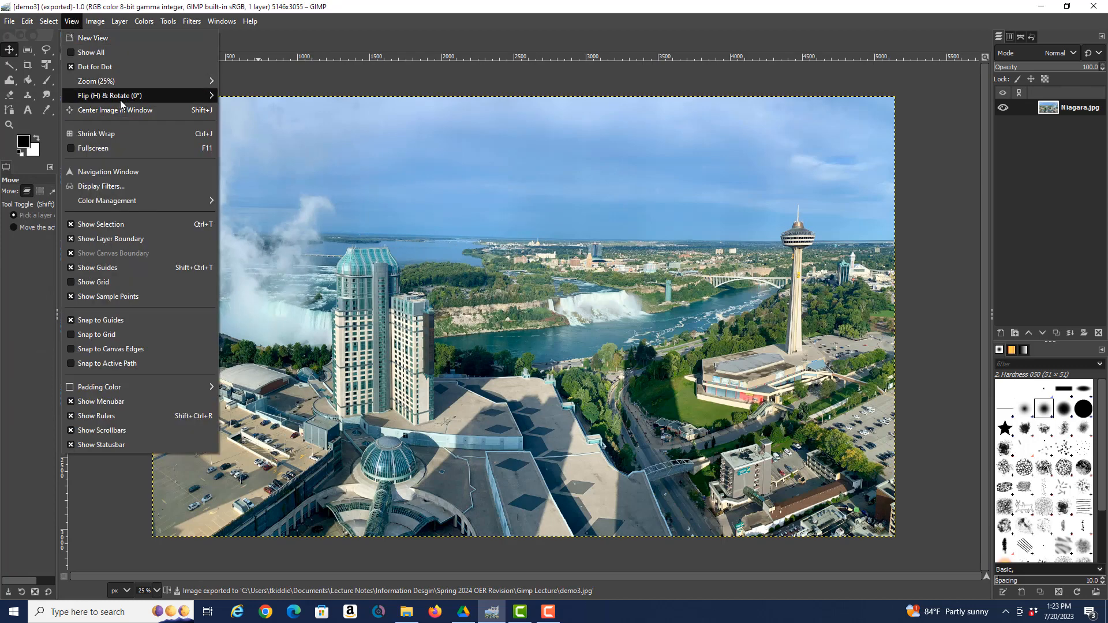
{"action": "mouse_move", "coordinate": [121, 104]}
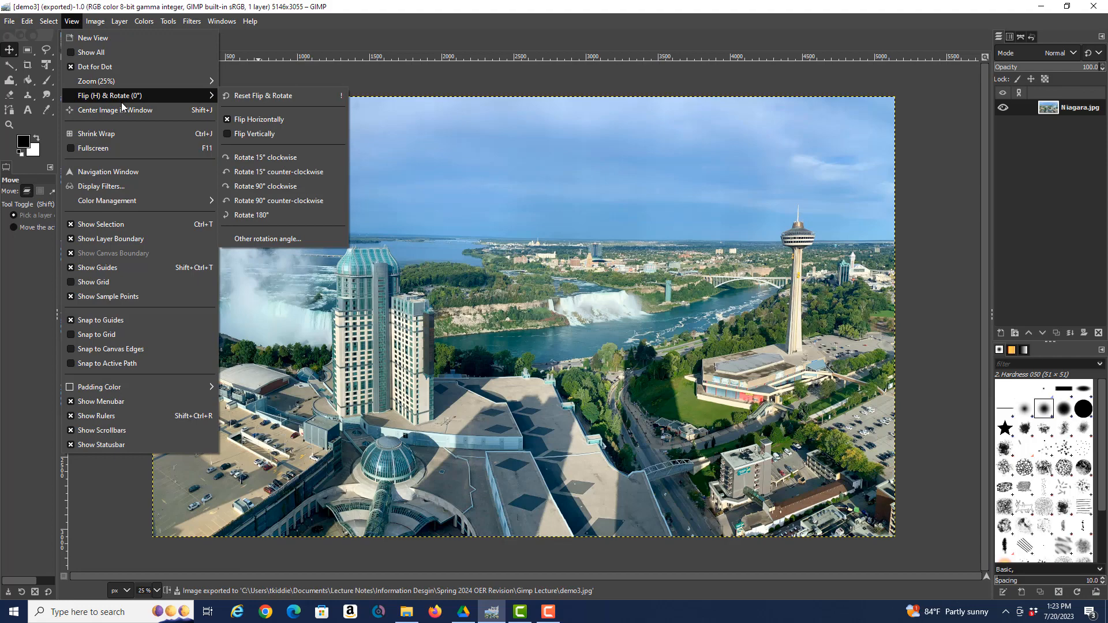
{"action": "left_click", "coordinate": [266, 97]}
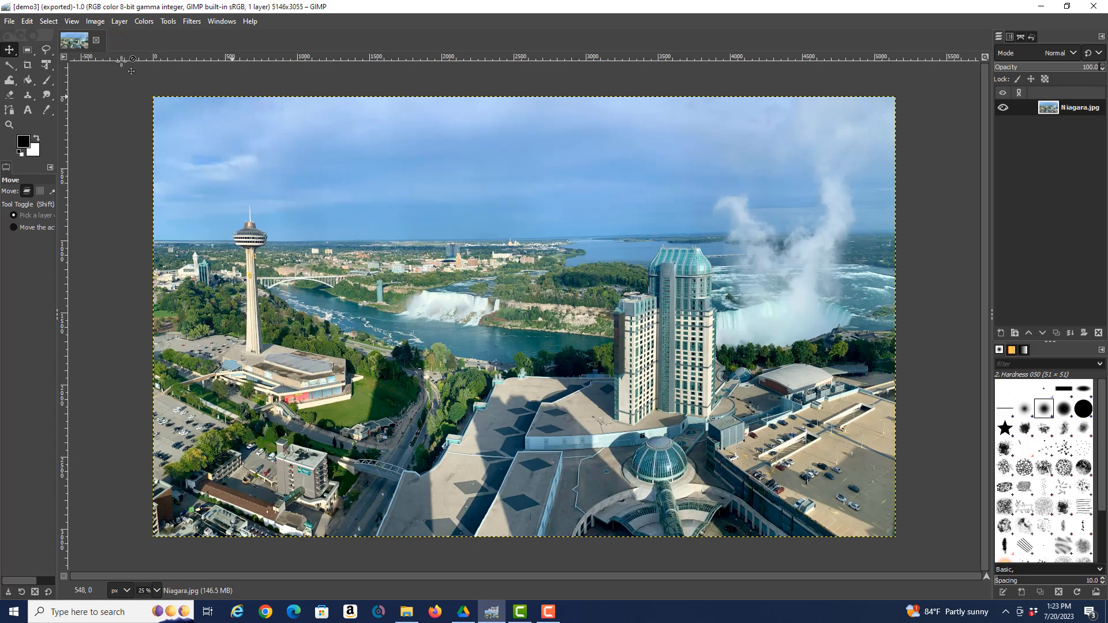
Flip the view vertically so the sky sits at the bottom
{"action": "left_click", "coordinate": [71, 22]}
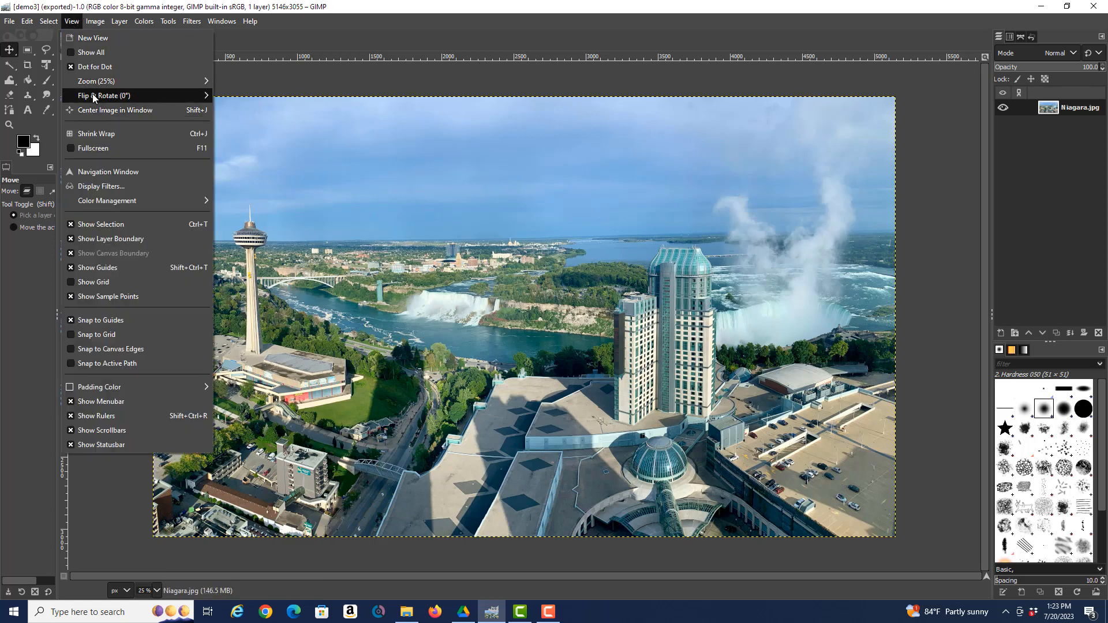
{"action": "mouse_move", "coordinate": [94, 97]}
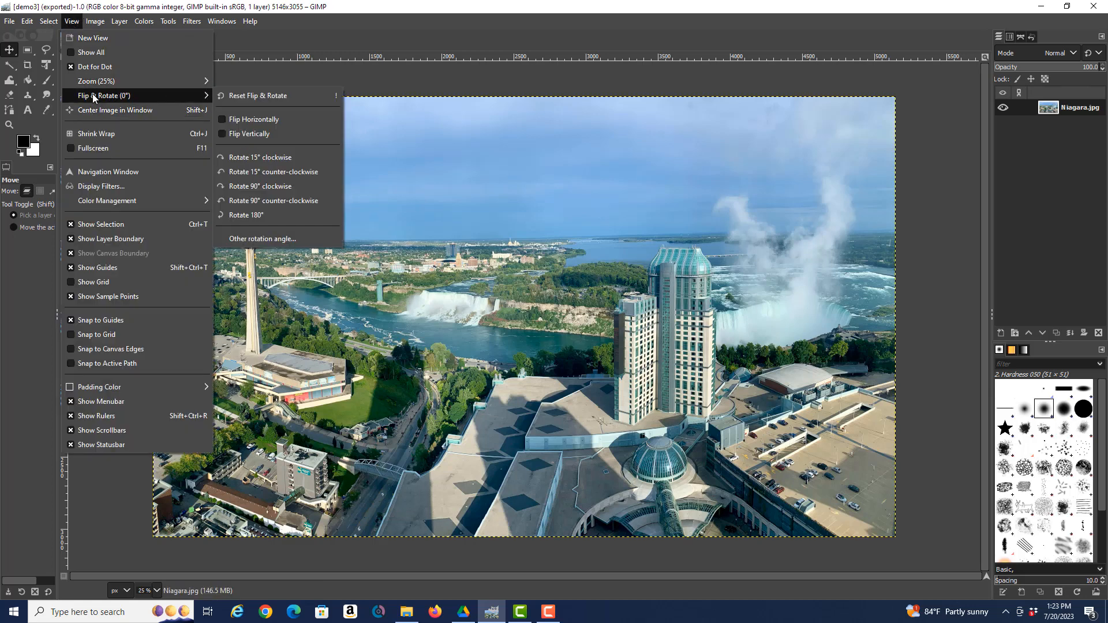
{"action": "left_click", "coordinate": [239, 134]}
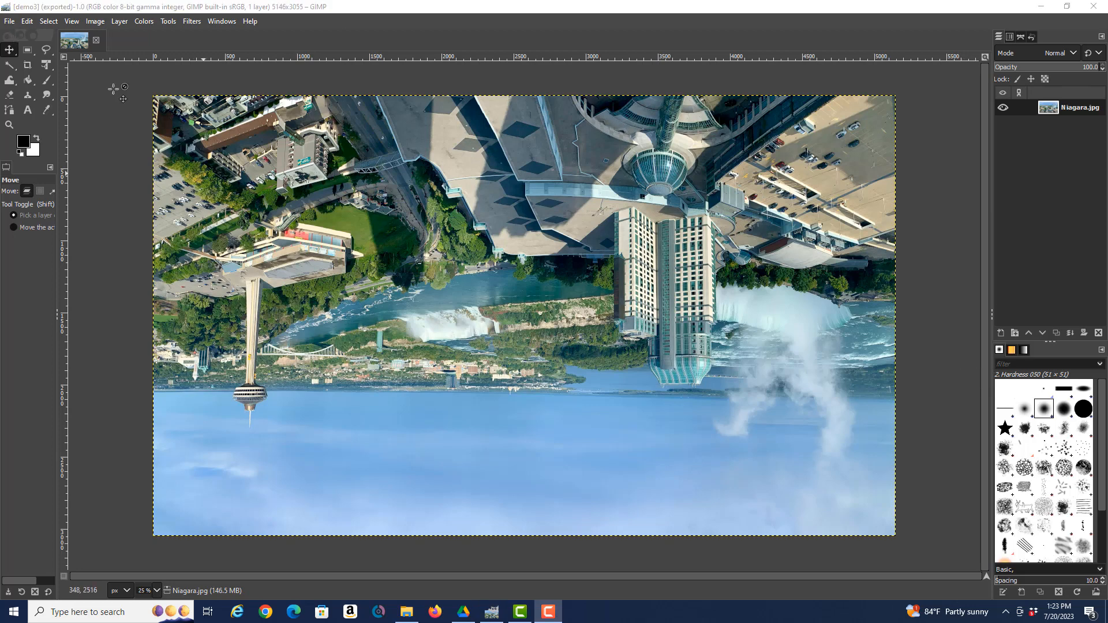
Export the upside-down photo as demo4.jpg and confirm the JPEG export
{"action": "left_click", "coordinate": [9, 21]}
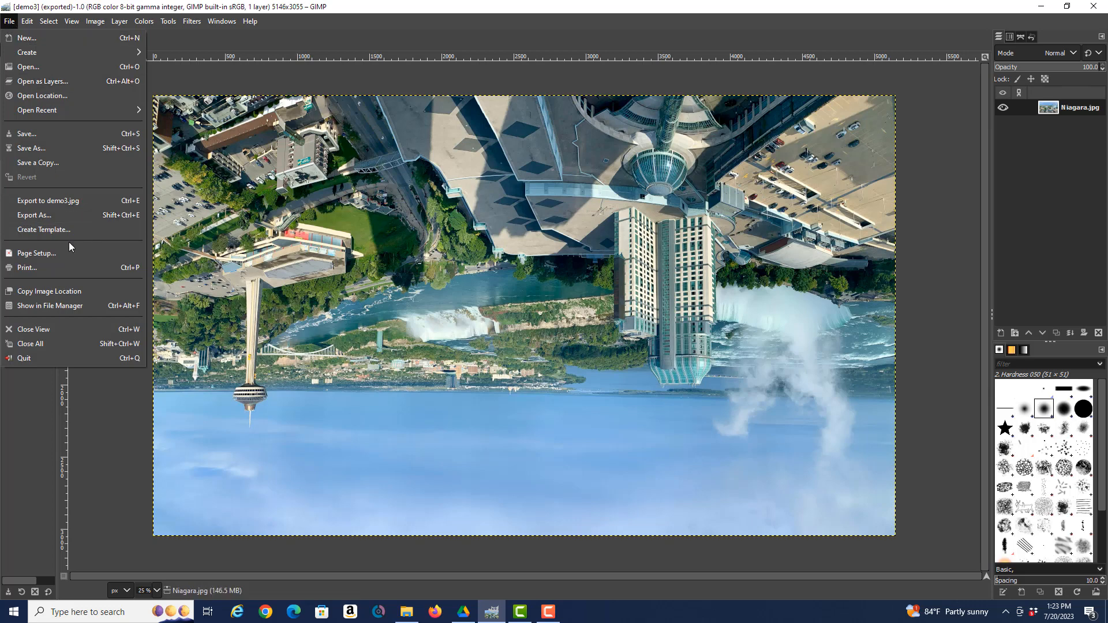
{"action": "left_click", "coordinate": [50, 215]}
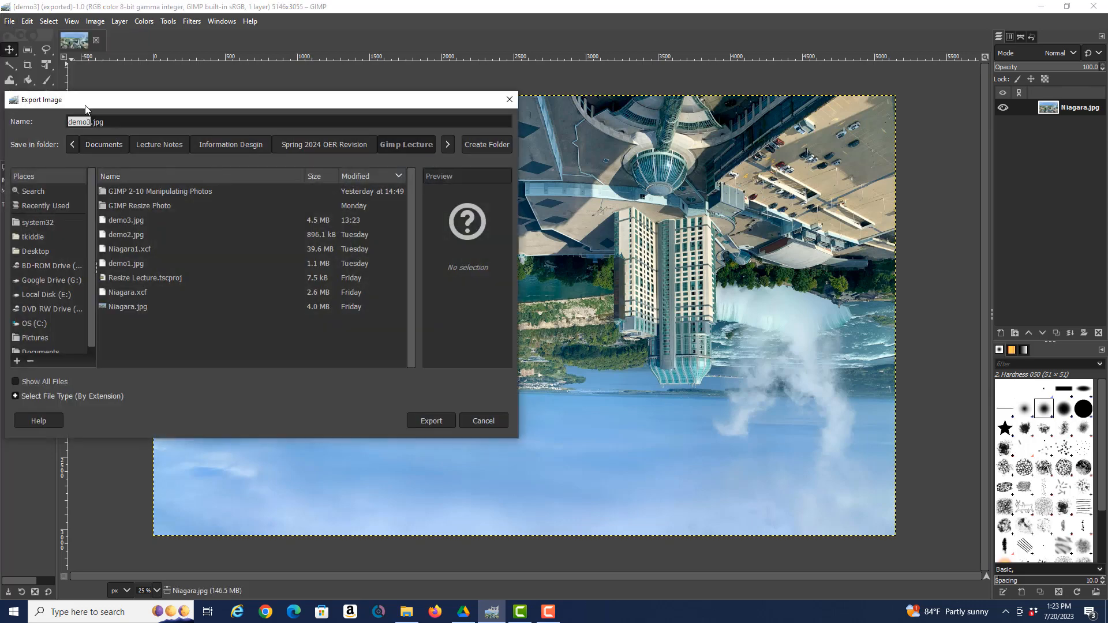
{"action": "type", "text": "demo4"}
{"action": "left_click", "coordinate": [442, 425]}
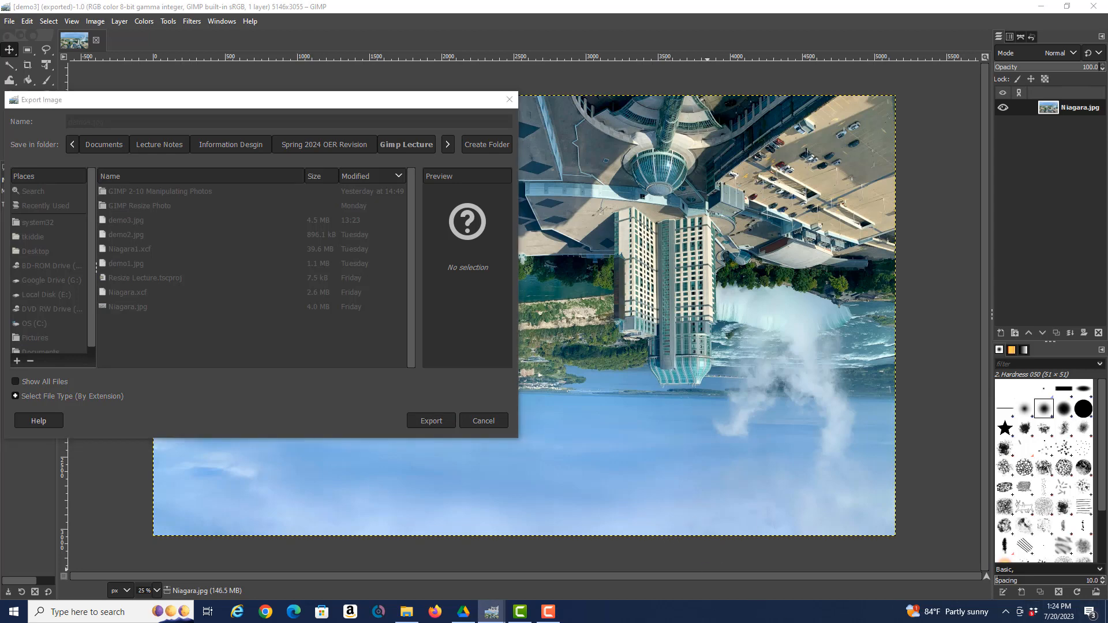
{"action": "key", "text": "Return"}
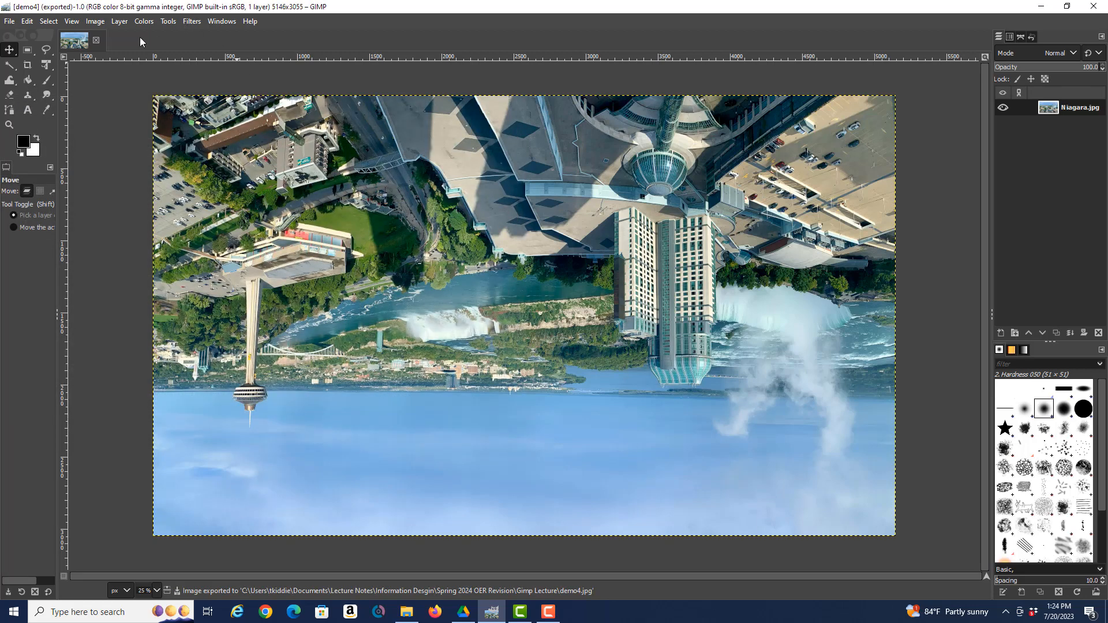
Reset the view's flip and rotation to show the demo4 photo upright at 0°
{"action": "left_click", "coordinate": [80, 21]}
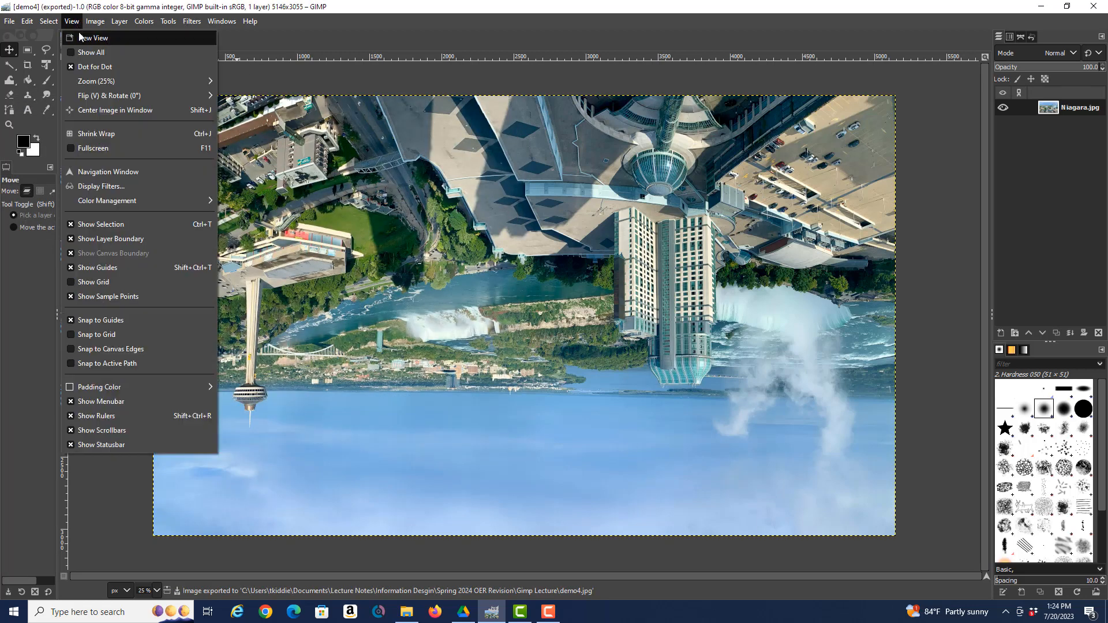
{"action": "mouse_move", "coordinate": [99, 96]}
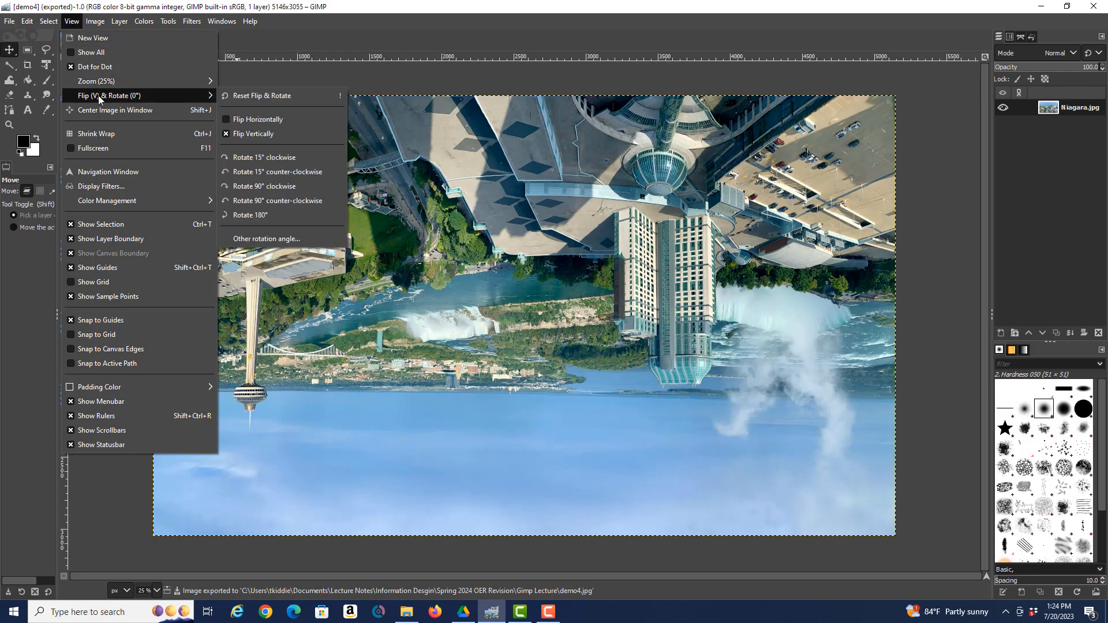
{"action": "left_click", "coordinate": [271, 97]}
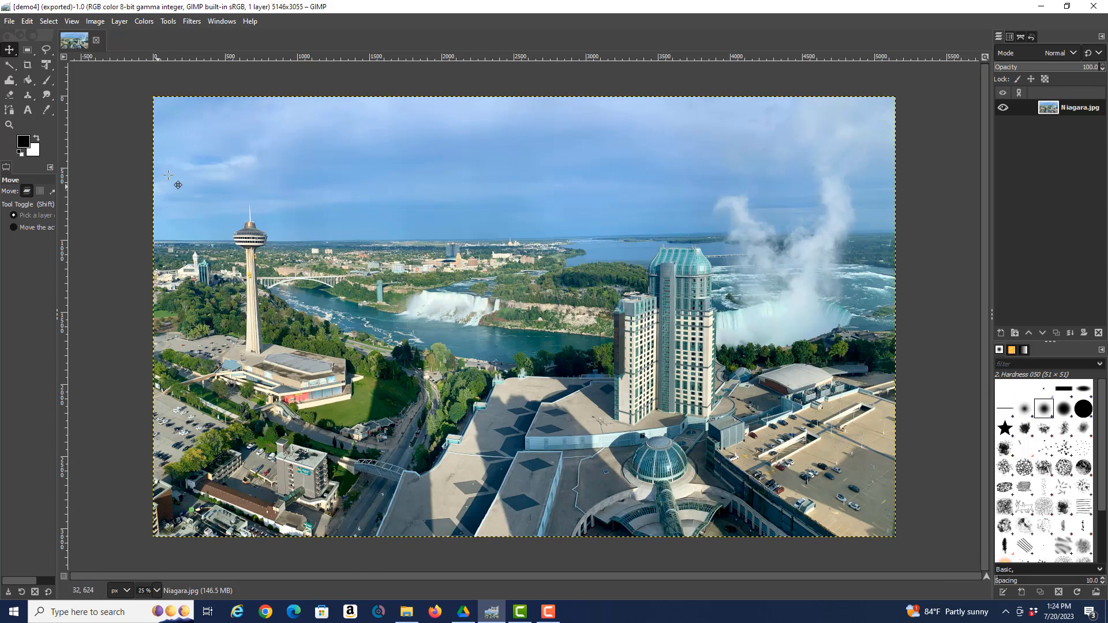
{"action": "left_click", "coordinate": [72, 22]}
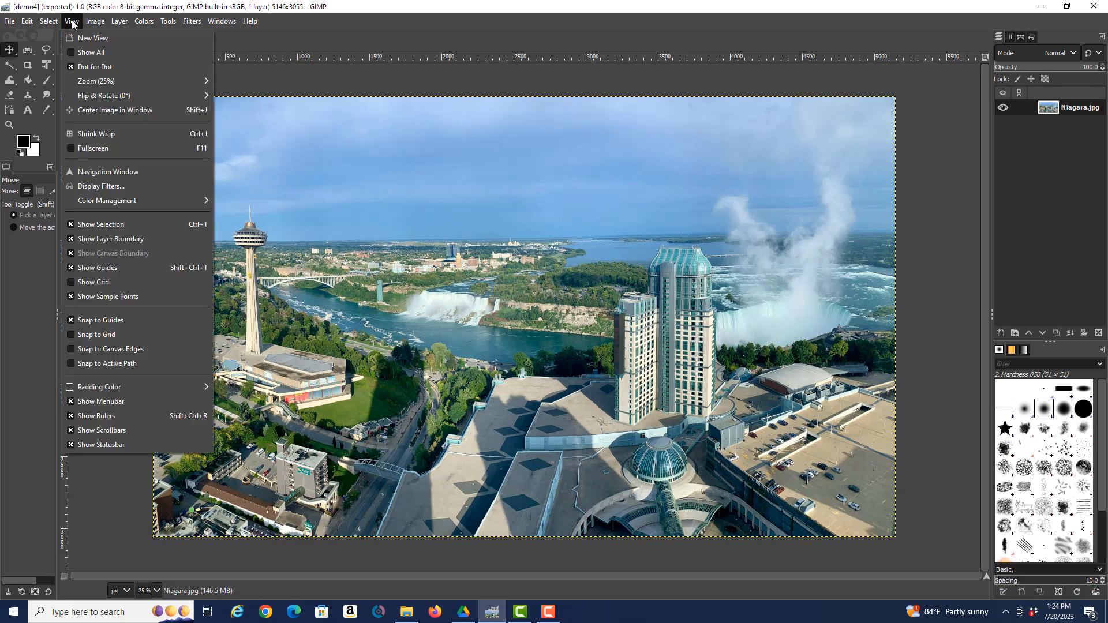
{"action": "mouse_move", "coordinate": [96, 94]}
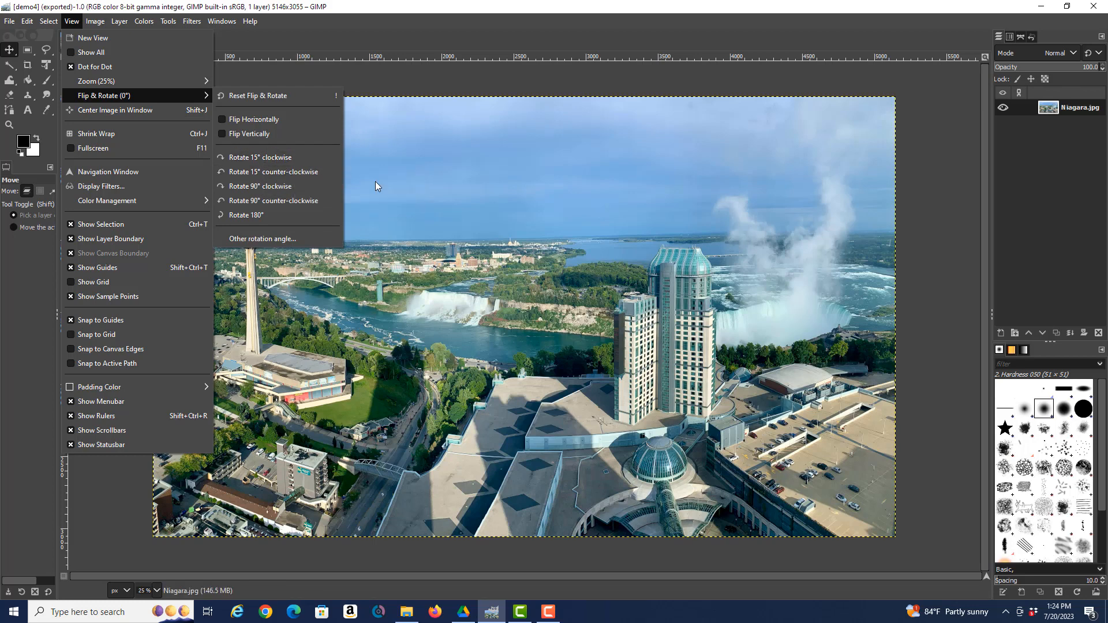
{"action": "left_click", "coordinate": [265, 157]}
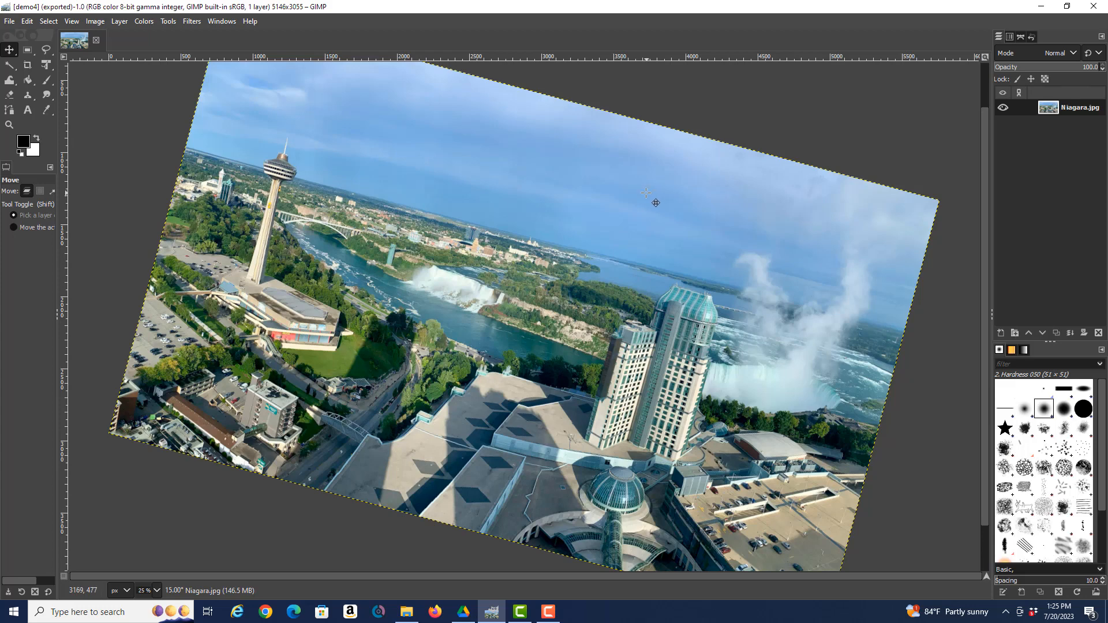
{"action": "left_click", "coordinate": [72, 23]}
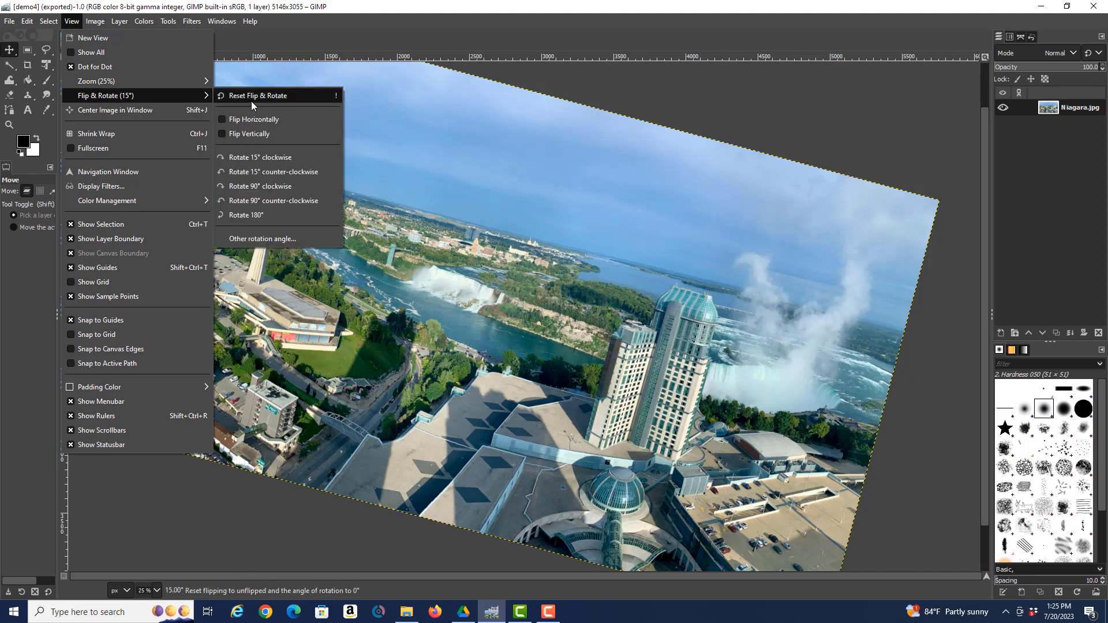
{"action": "left_click", "coordinate": [251, 102]}
{"action": "left_click", "coordinate": [70, 22]}
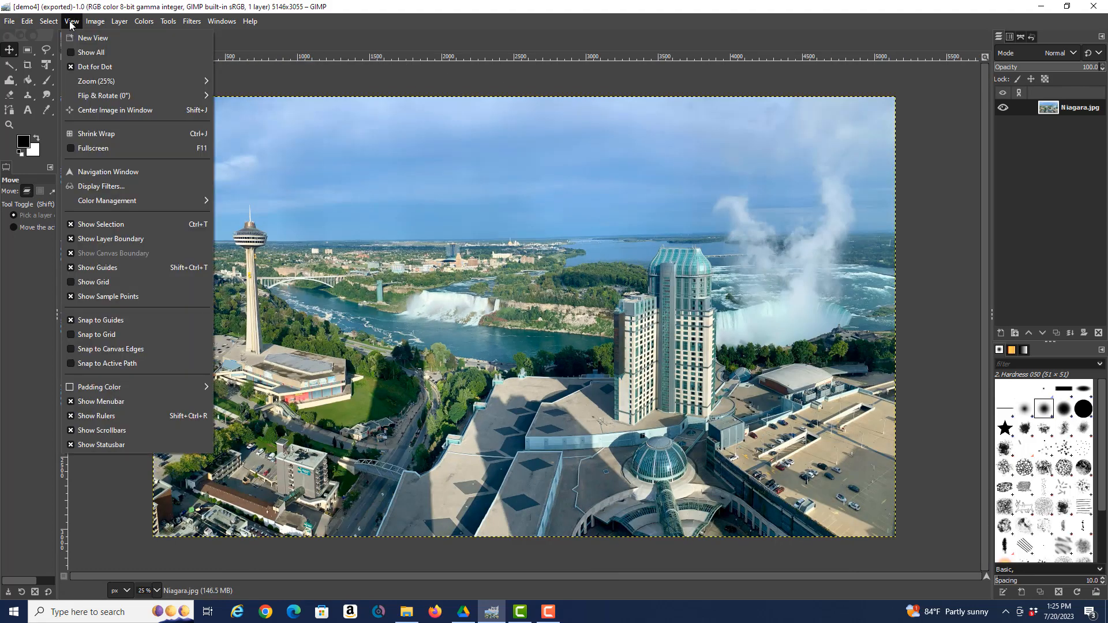
Rotate the view by a custom 5.53° angle via Other rotation angle
{"action": "mouse_move", "coordinate": [88, 99]}
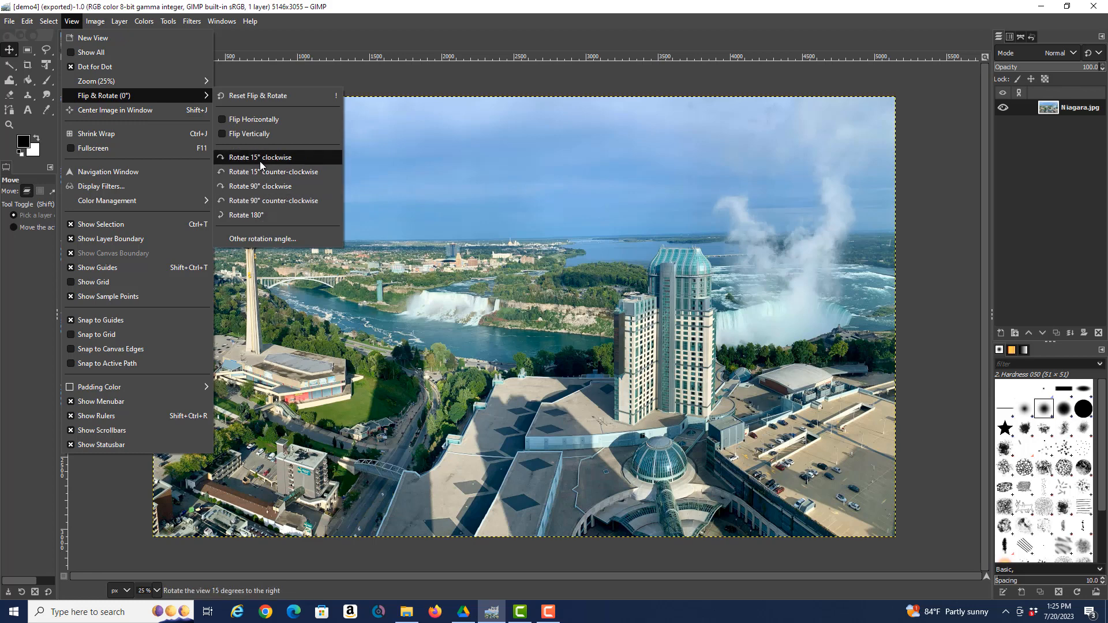
{"action": "left_click", "coordinate": [265, 242]}
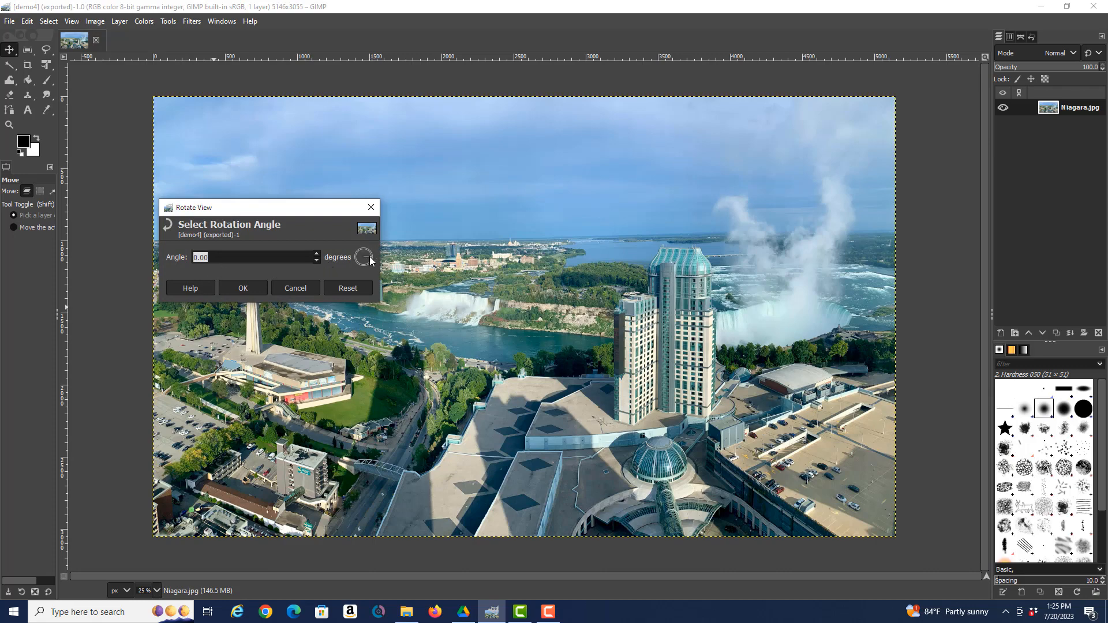
{"action": "left_click_drag", "start_coordinate": [368, 260], "coordinate": [372, 258]}
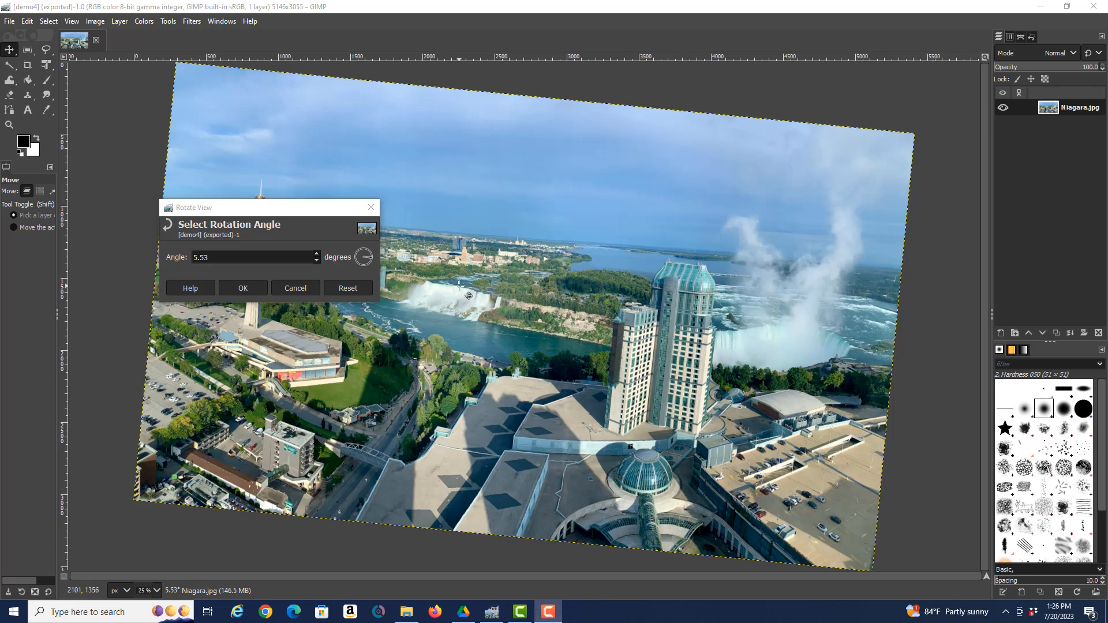
{"action": "left_click", "coordinate": [240, 290]}
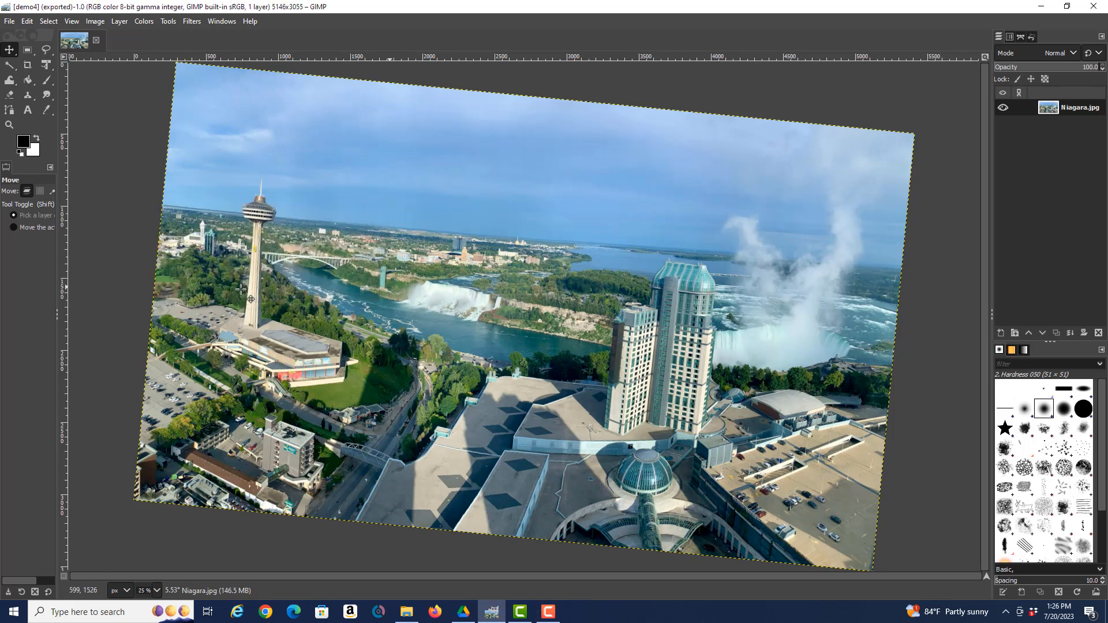
{"action": "left_click", "coordinate": [9, 21]}
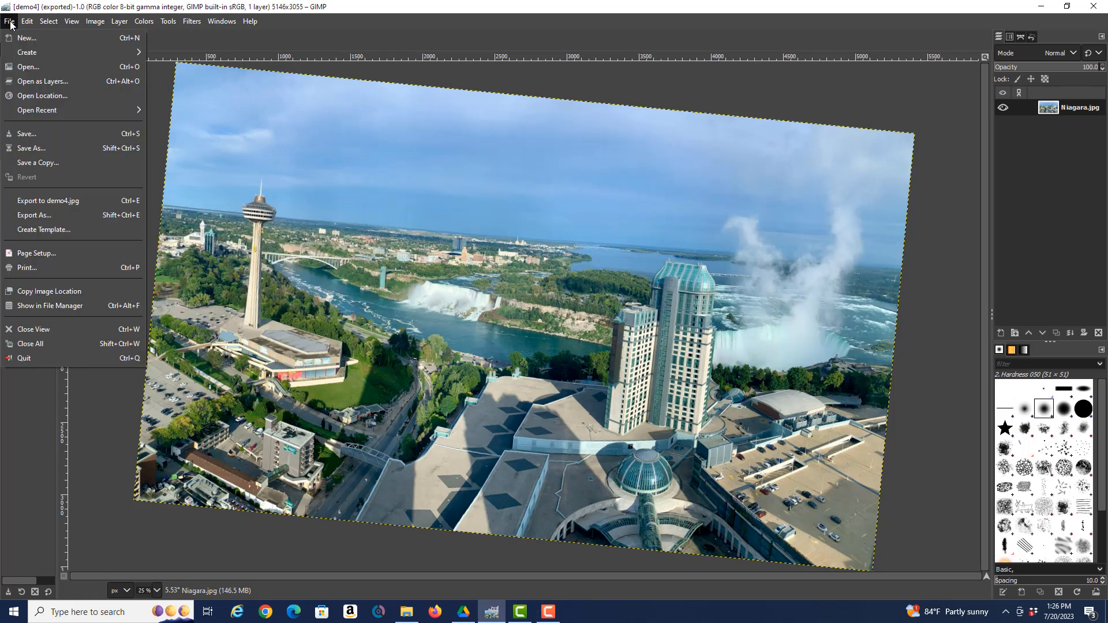
Export the tilted photo under the new name demo5.jpg
{"action": "left_click", "coordinate": [47, 214]}
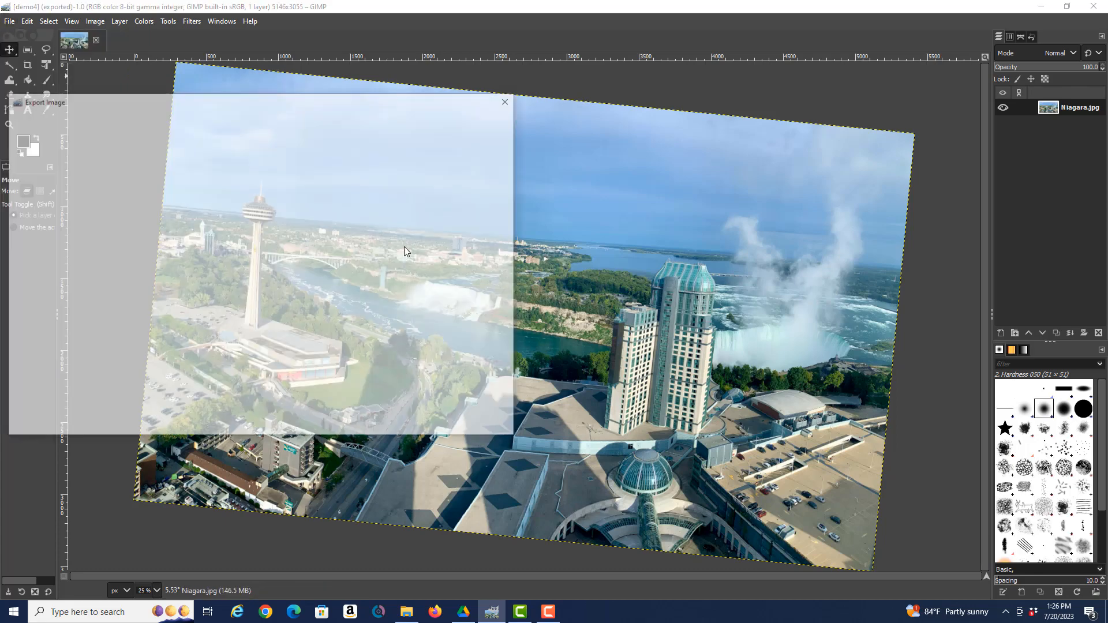
{"action": "key", "text": "BackSpace"}
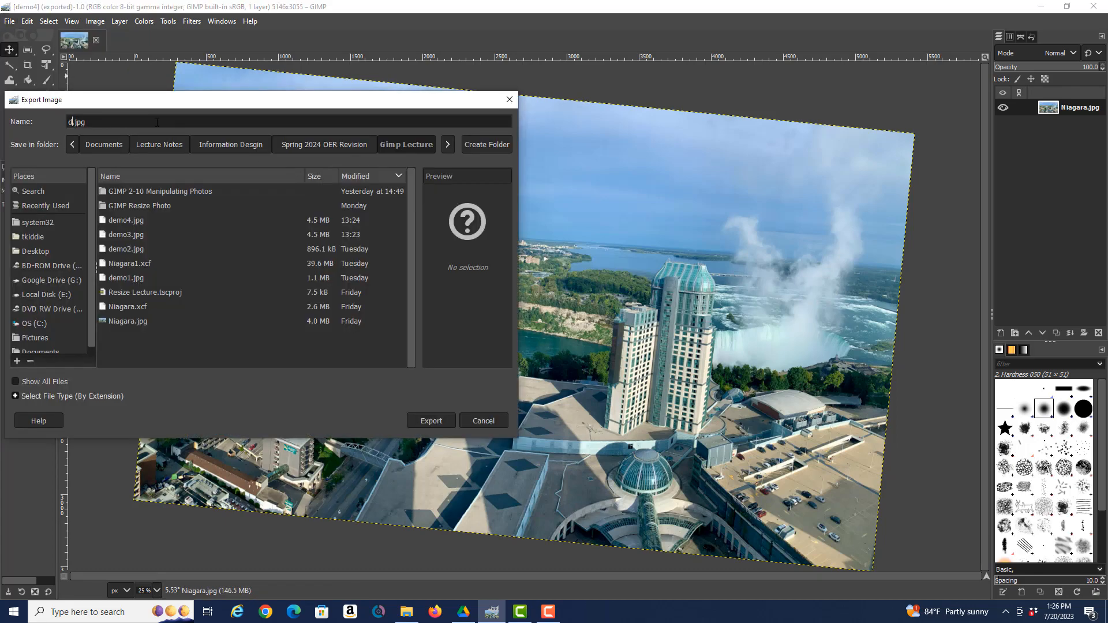
{"action": "type", "text": "demo5"}
{"action": "left_click", "coordinate": [424, 422]}
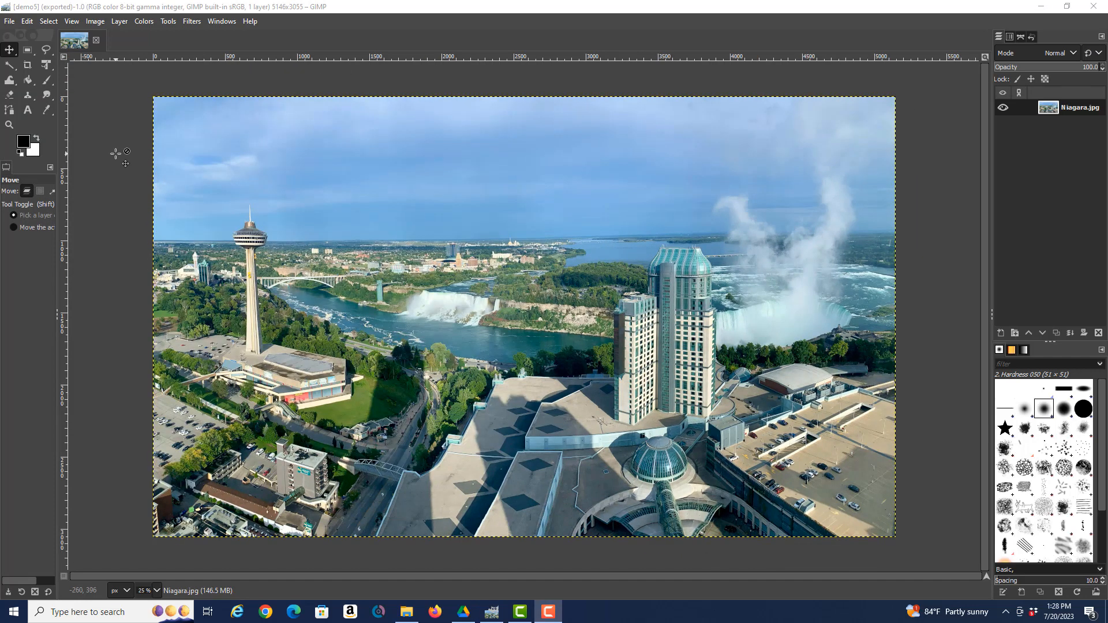
Close the demo5 image with File > Close All
{"action": "left_click", "coordinate": [9, 23]}
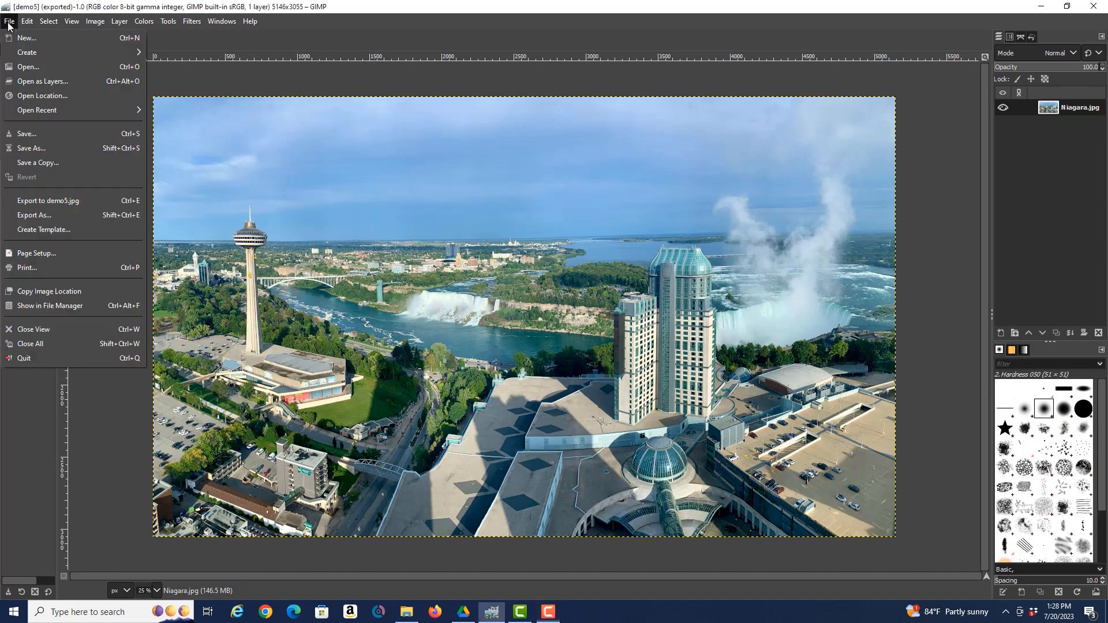
{"action": "left_click", "coordinate": [33, 342]}
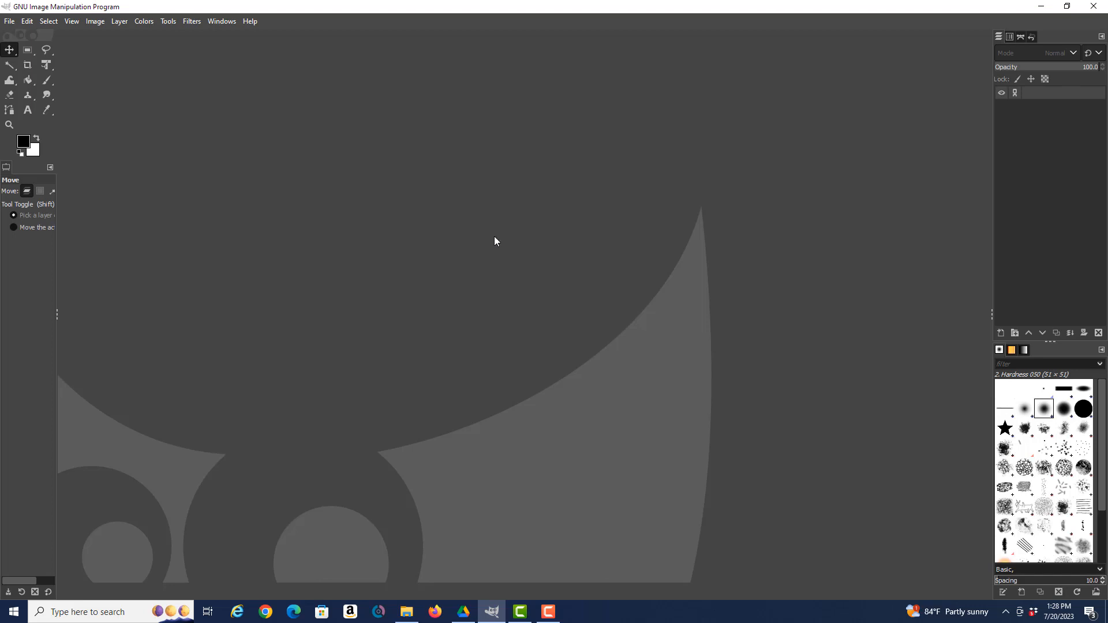
Open demo1.jpg from the Gimp Lecture folder
{"action": "left_click", "coordinate": [9, 22]}
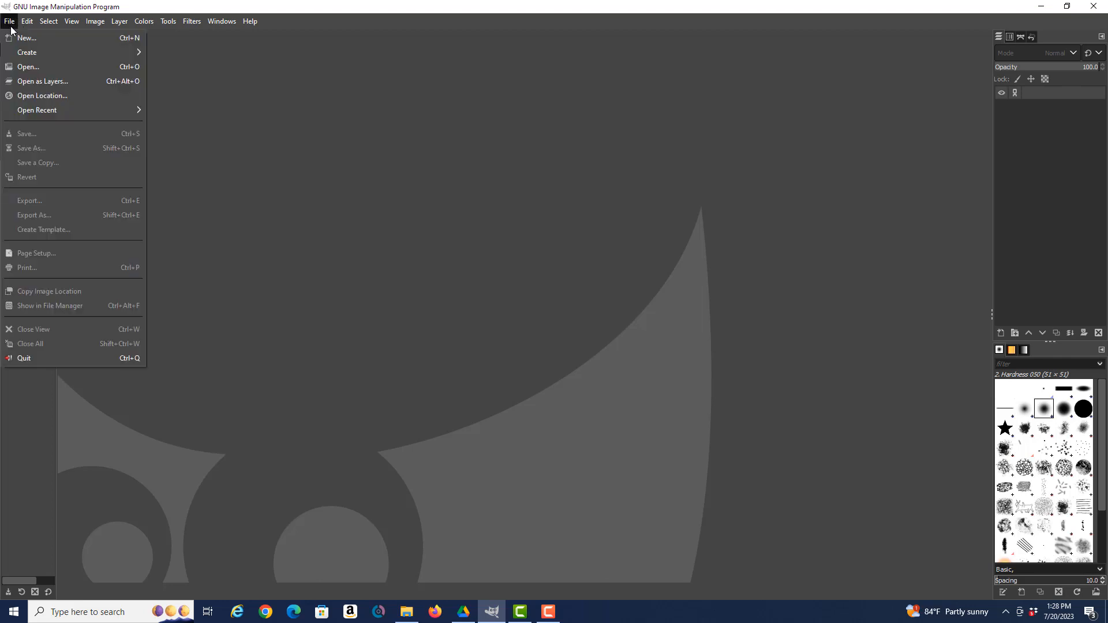
{"action": "left_click", "coordinate": [34, 67]}
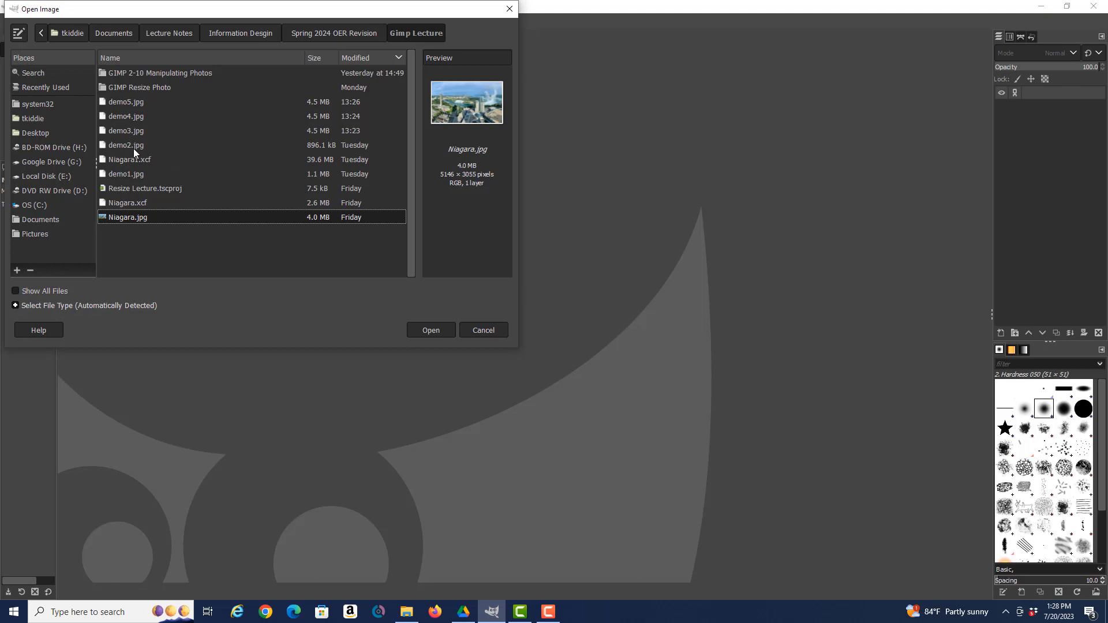
{"action": "left_click", "coordinate": [139, 174]}
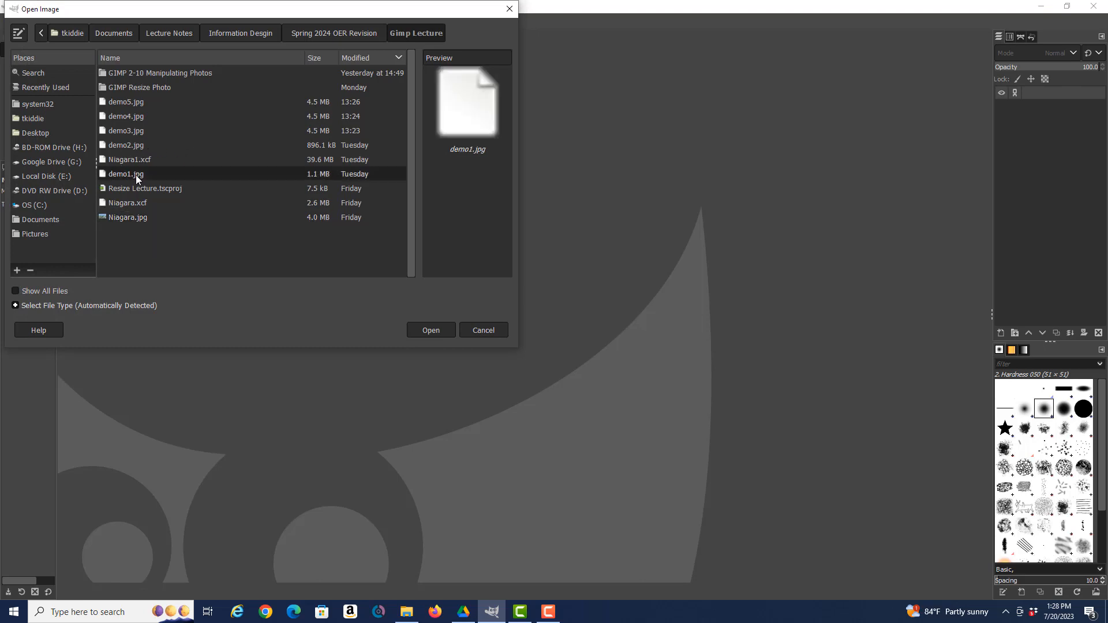
{"action": "left_click", "coordinate": [434, 334]}
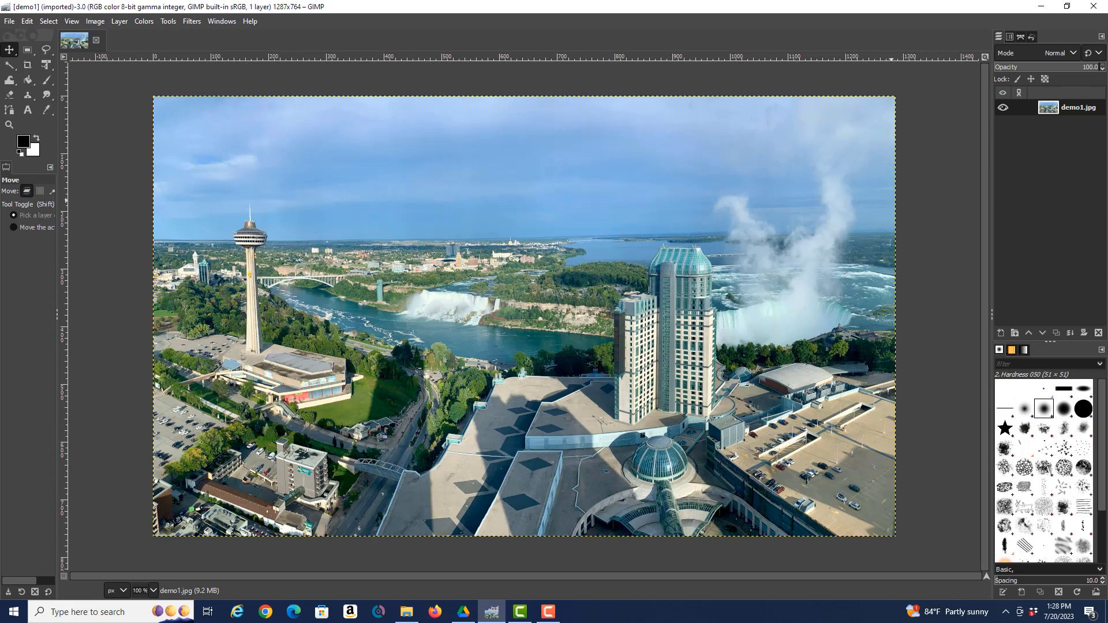
{"action": "key", "text": "F10"}
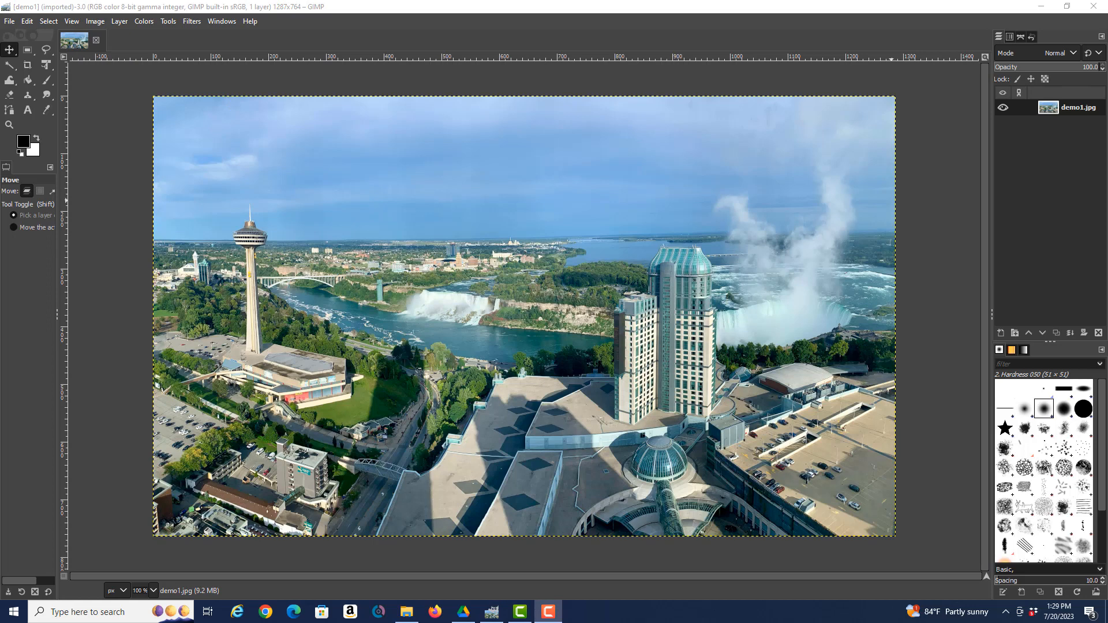